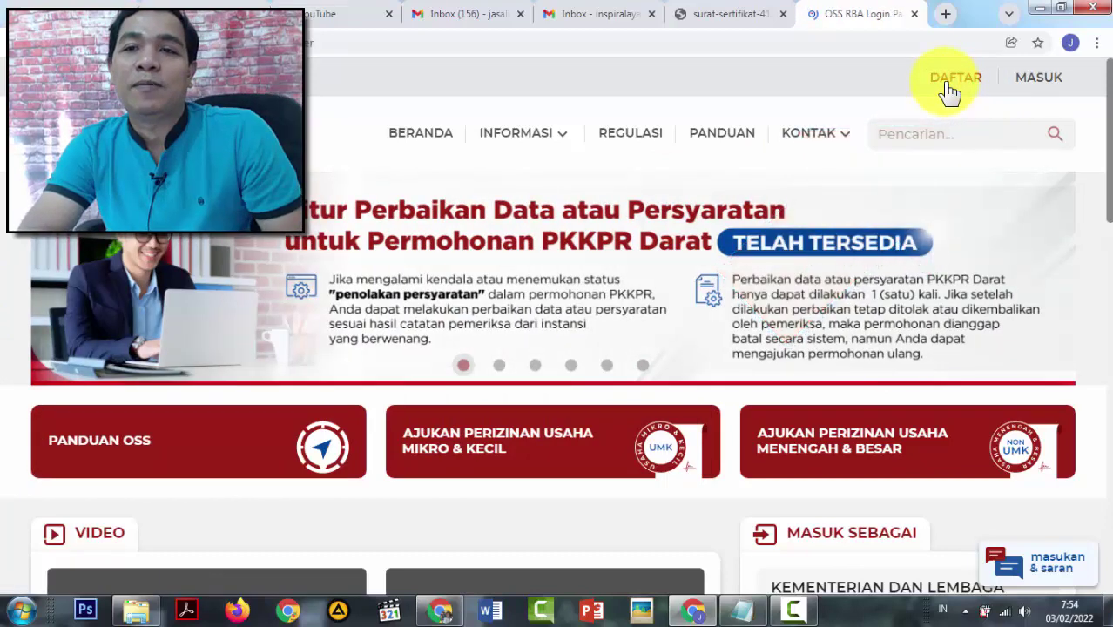
# Start a new account registration and choose the Usaha Mikro dan Kecil (UMK) business scale
pyautogui.click(950, 78)
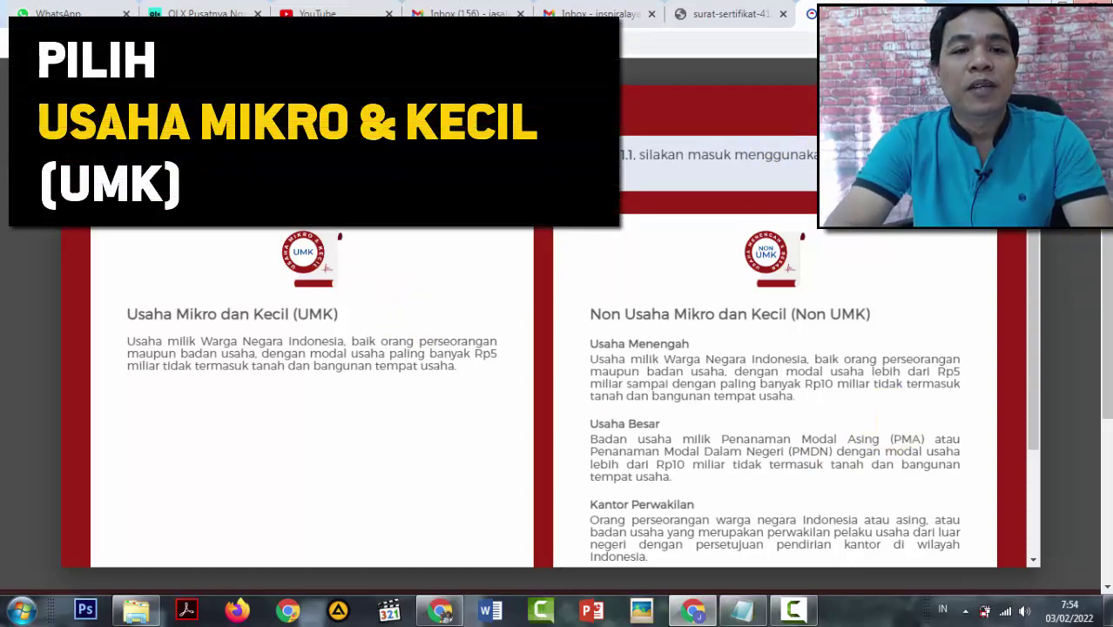
pyautogui.scroll(-2, 1040, 254)
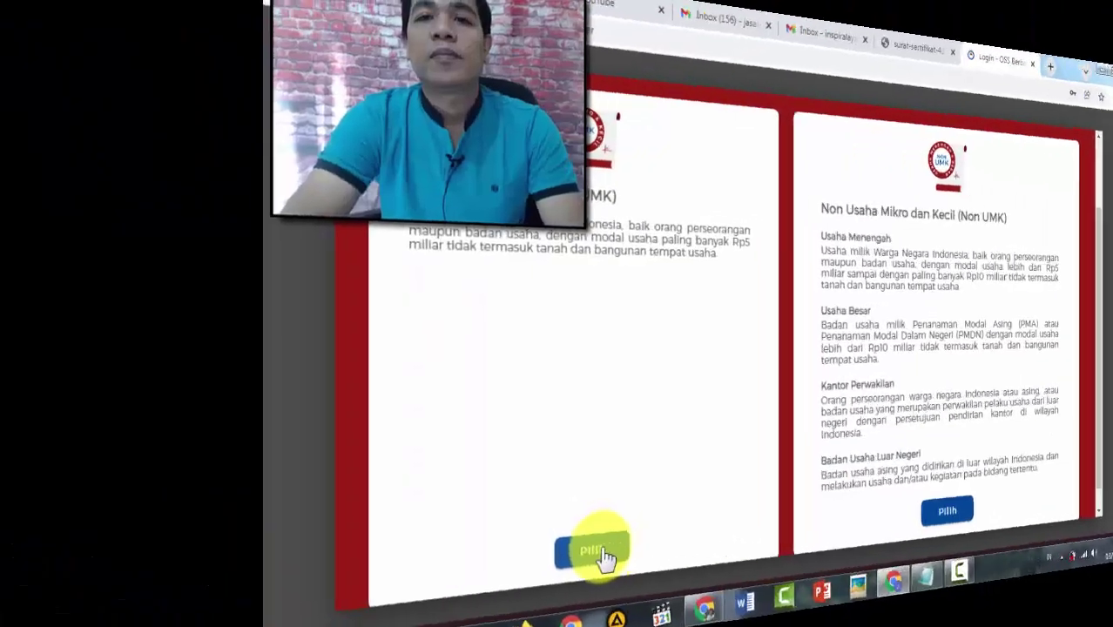
pyautogui.click(601, 554)
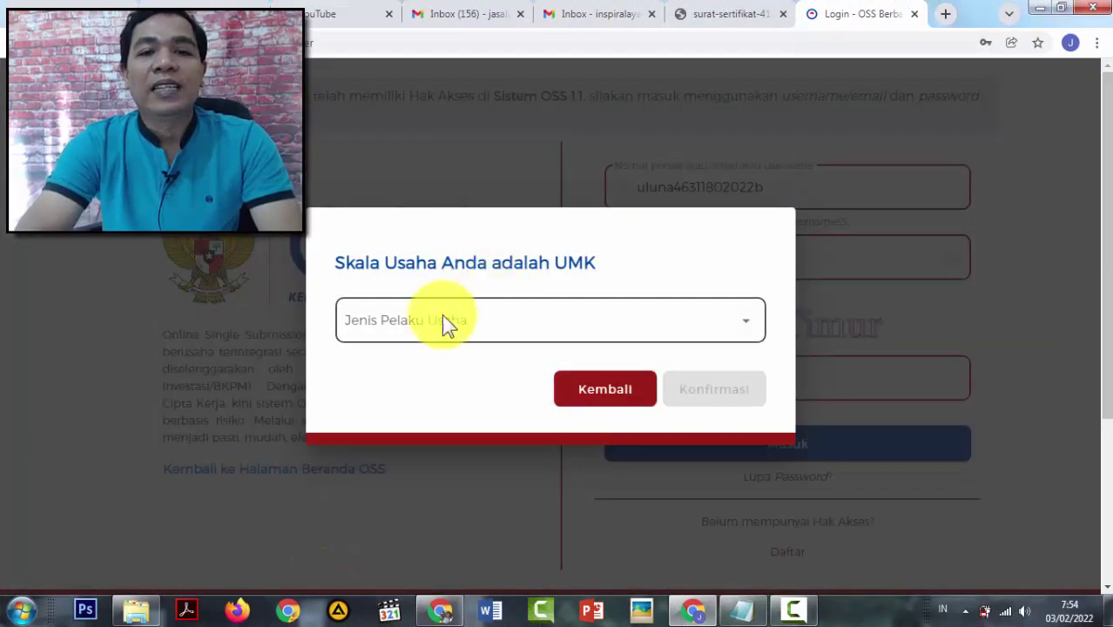
# Set the business actor type to Badan Usaha and the entity type to Perseroan Terbatas (PT) Perorangan
pyautogui.click(738, 323)
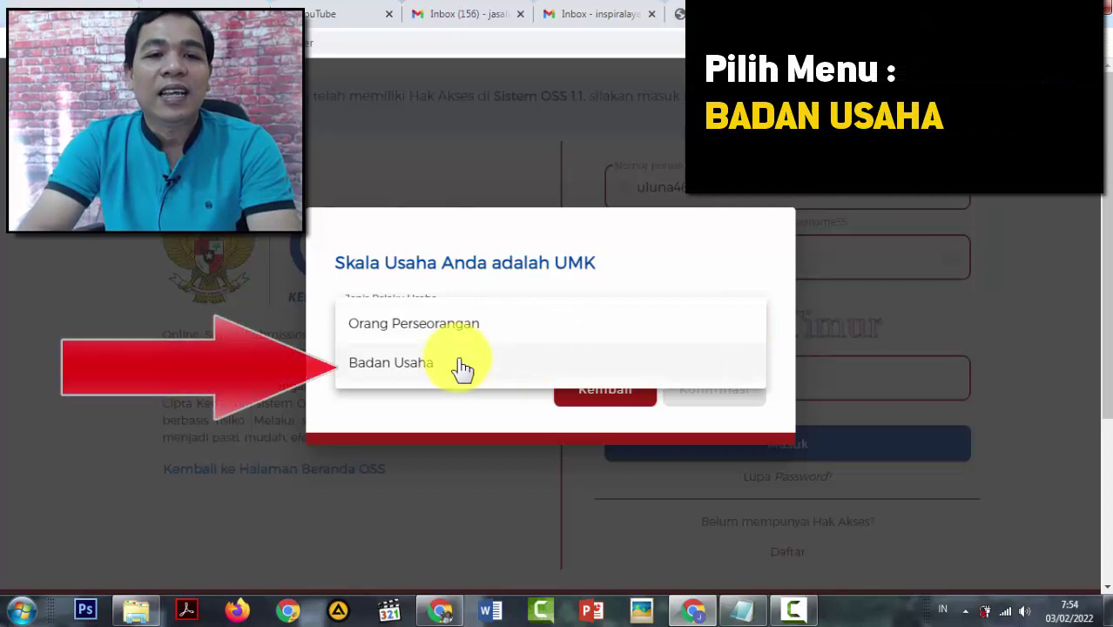
pyautogui.click(462, 369)
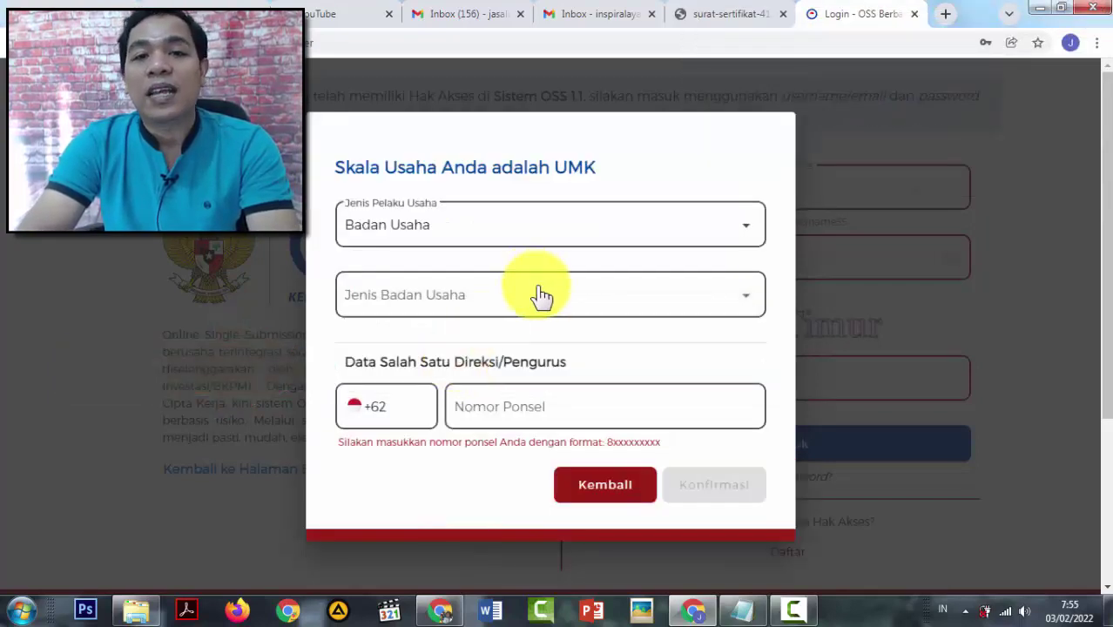
pyautogui.click(746, 305)
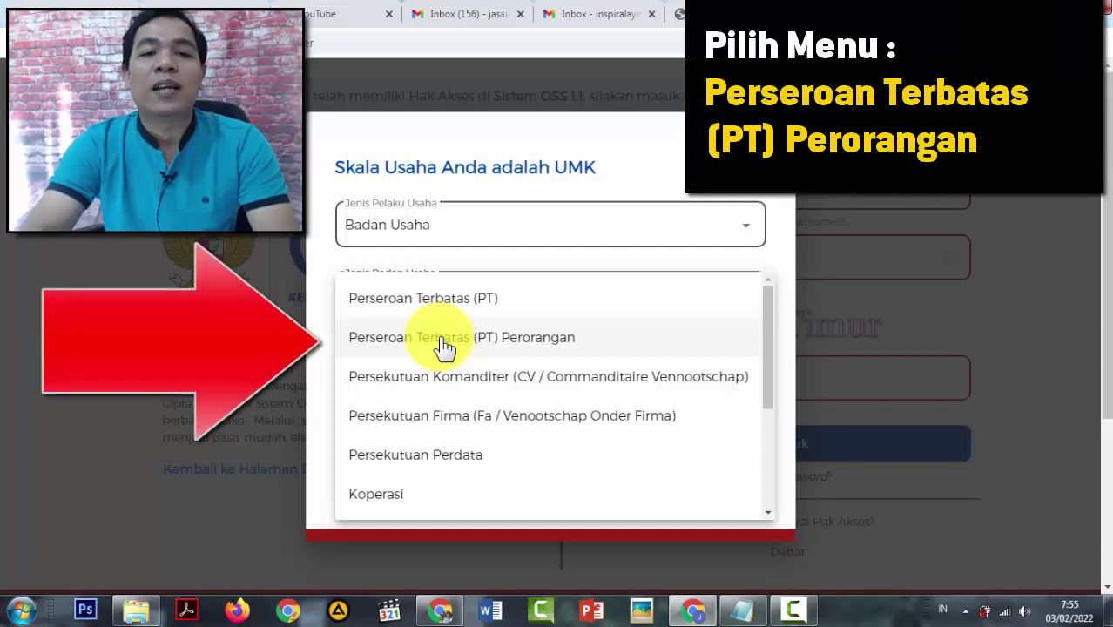
pyautogui.click(444, 346)
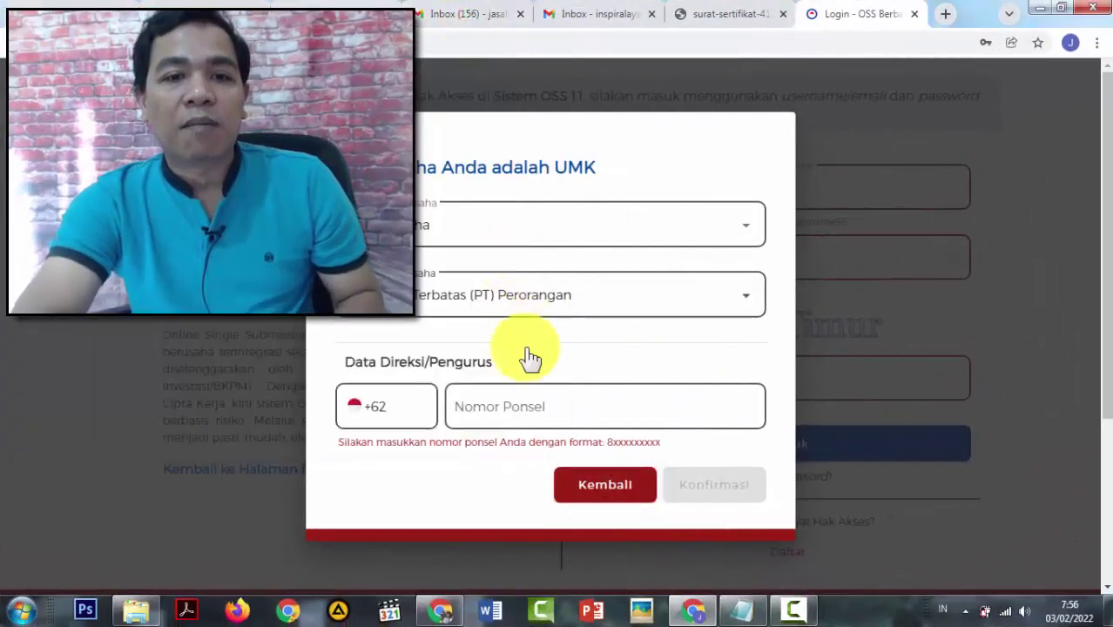
# Enter the director's mobile number and fill in the business entity's email address copied from the open notes file
pyautogui.click(528, 396)
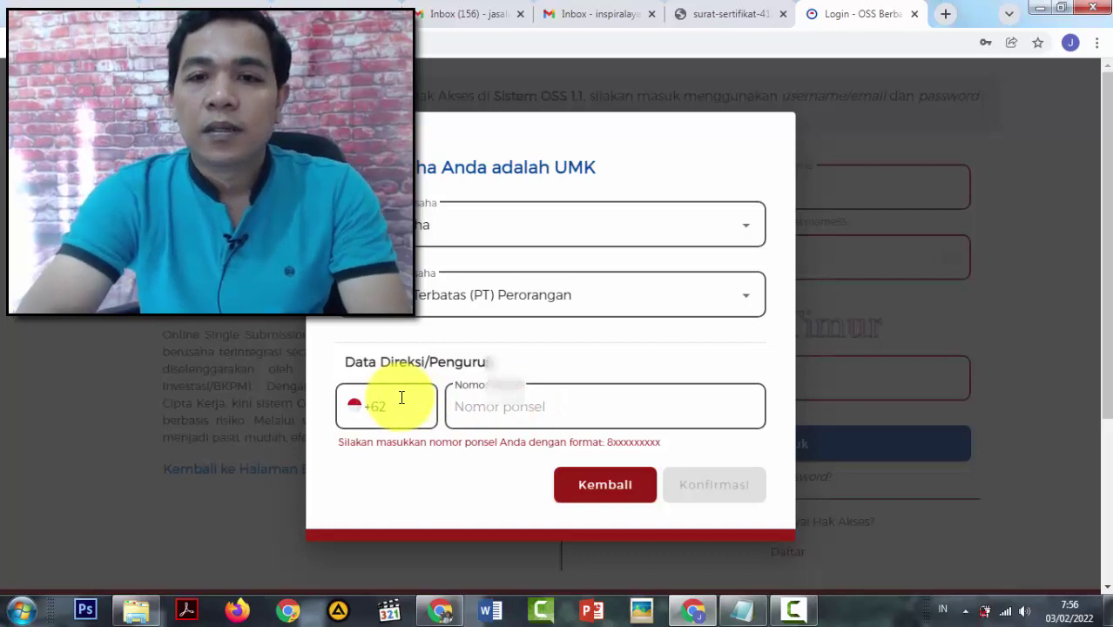
pyautogui.write('81317')
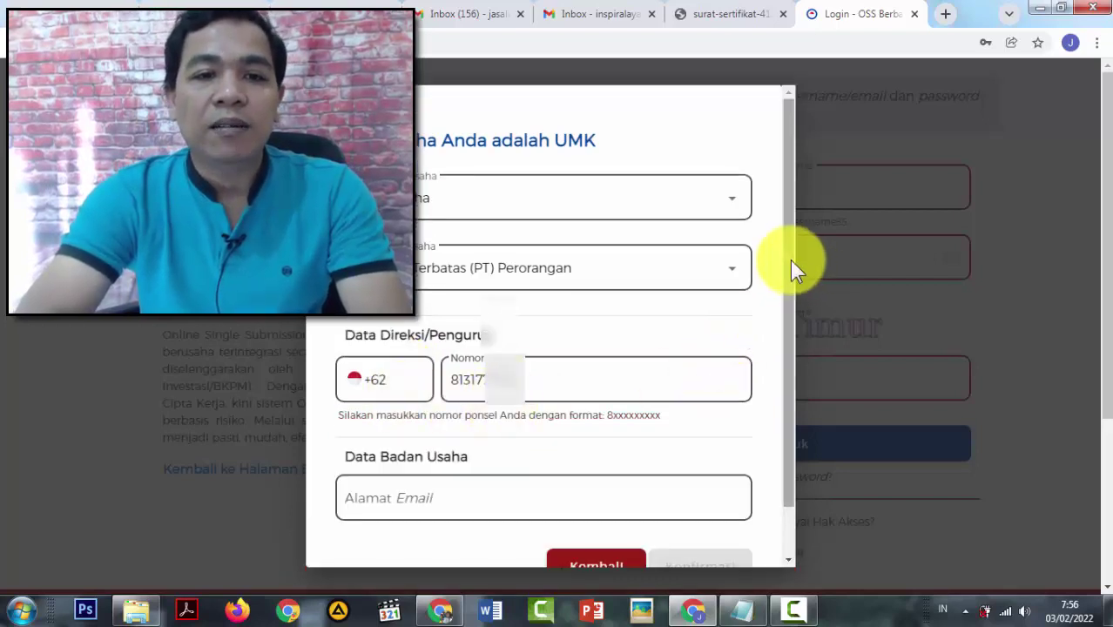
pyautogui.scroll(-1, 788, 355)
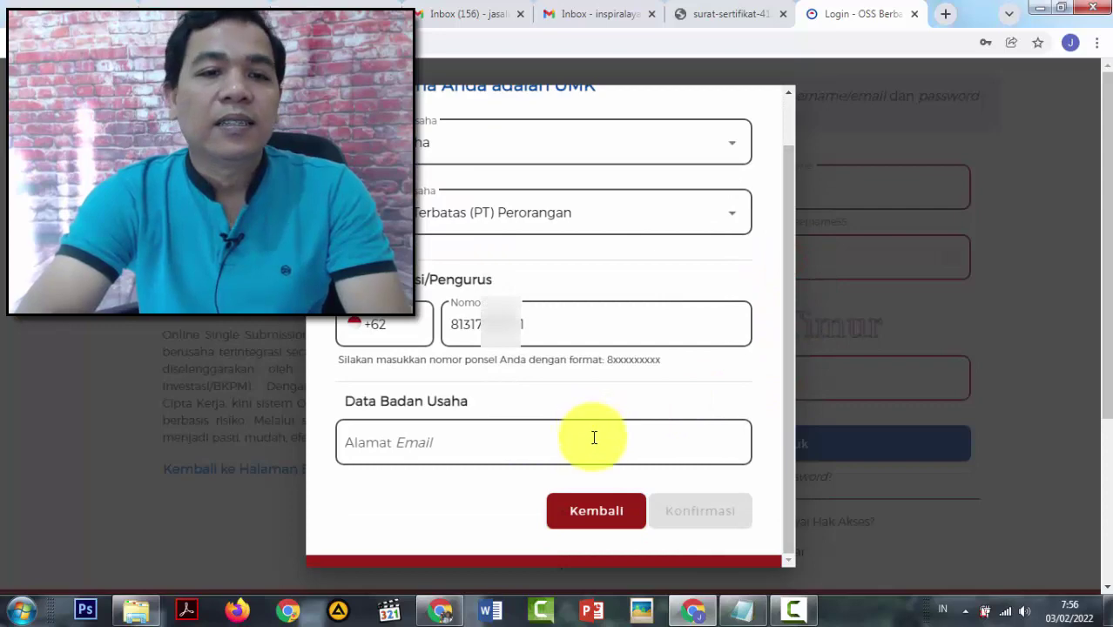
pyautogui.click(741, 617)
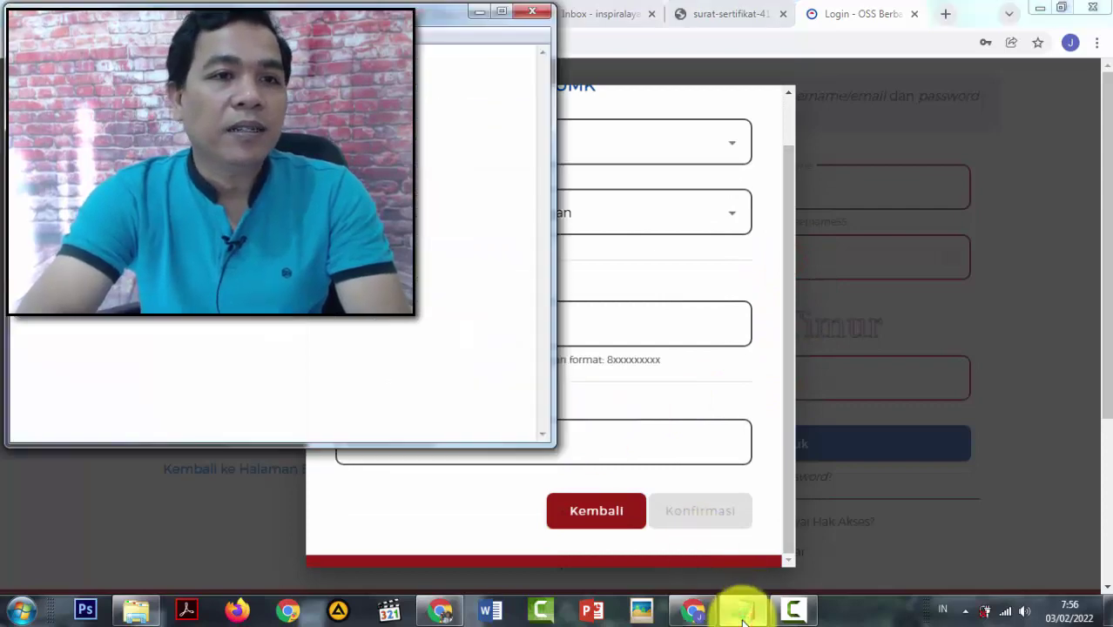
pyautogui.hotkey('ctrl', 'c')
pyautogui.click(543, 443)
pyautogui.hotkey('ctrl', 'v')
pyautogui.scroll(-2, 789, 349)
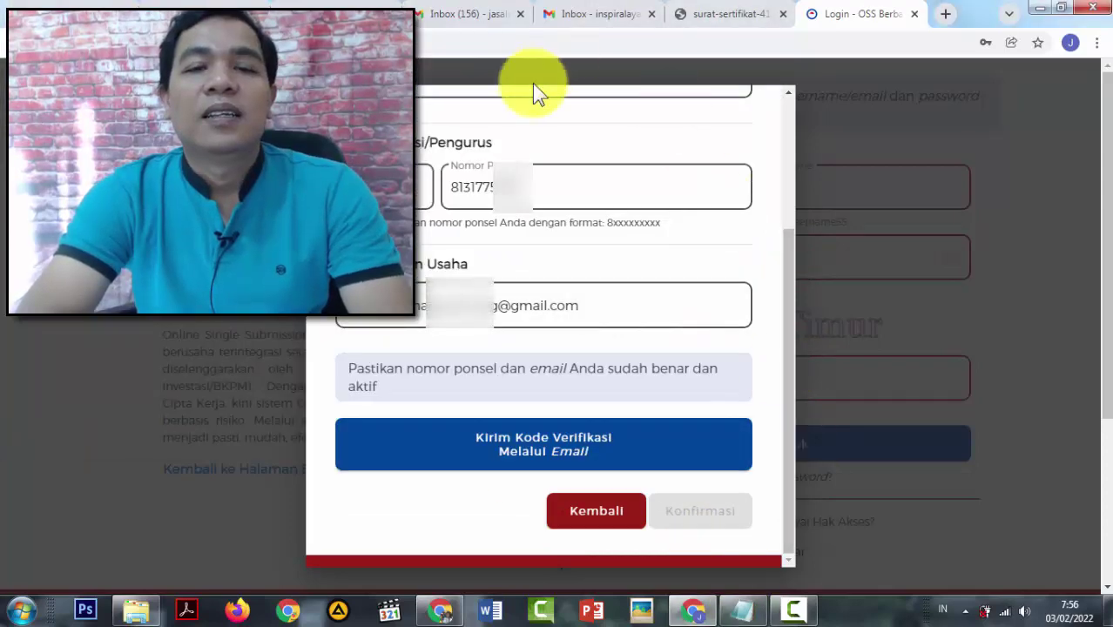
# Request the verification code by email, open the OTP message in the inbox and enter the code in the registration form
pyautogui.click(554, 453)
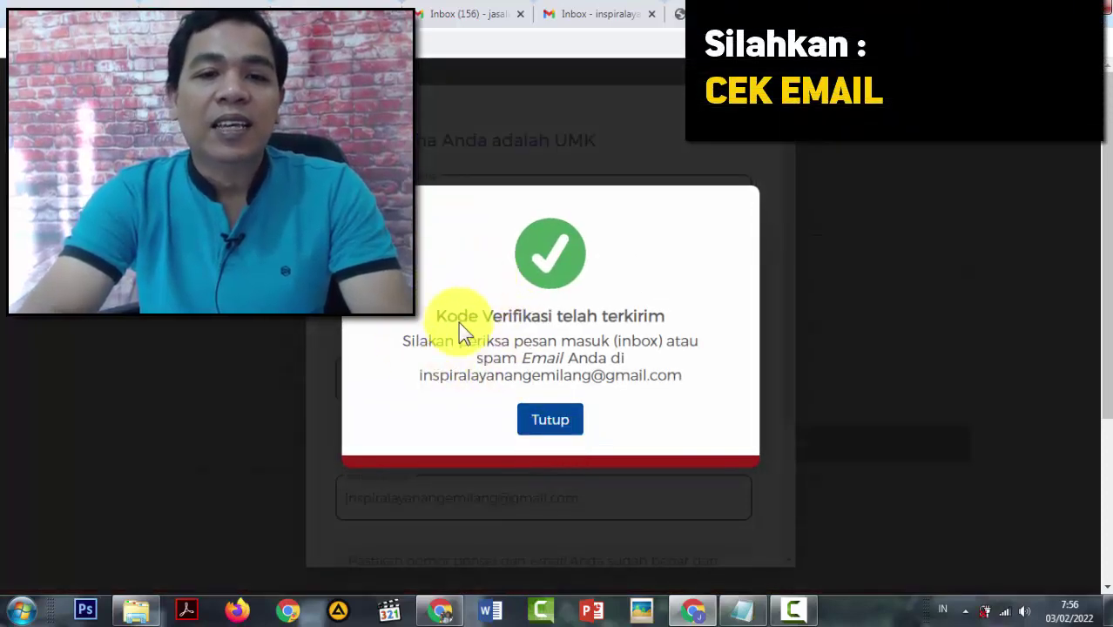
pyautogui.click(556, 427)
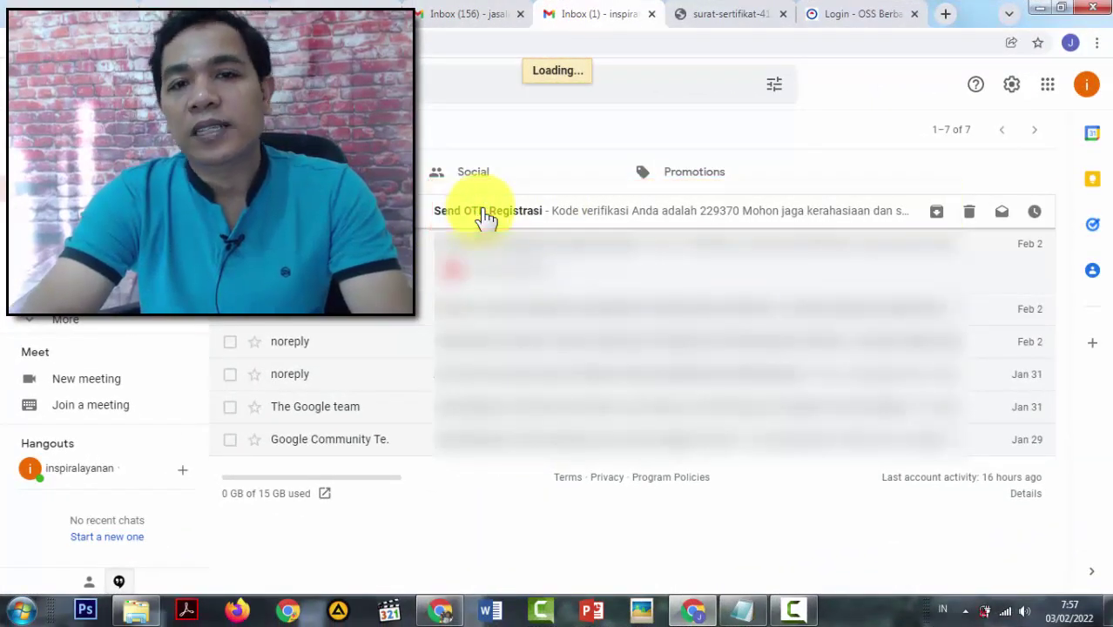
pyautogui.click(586, 224)
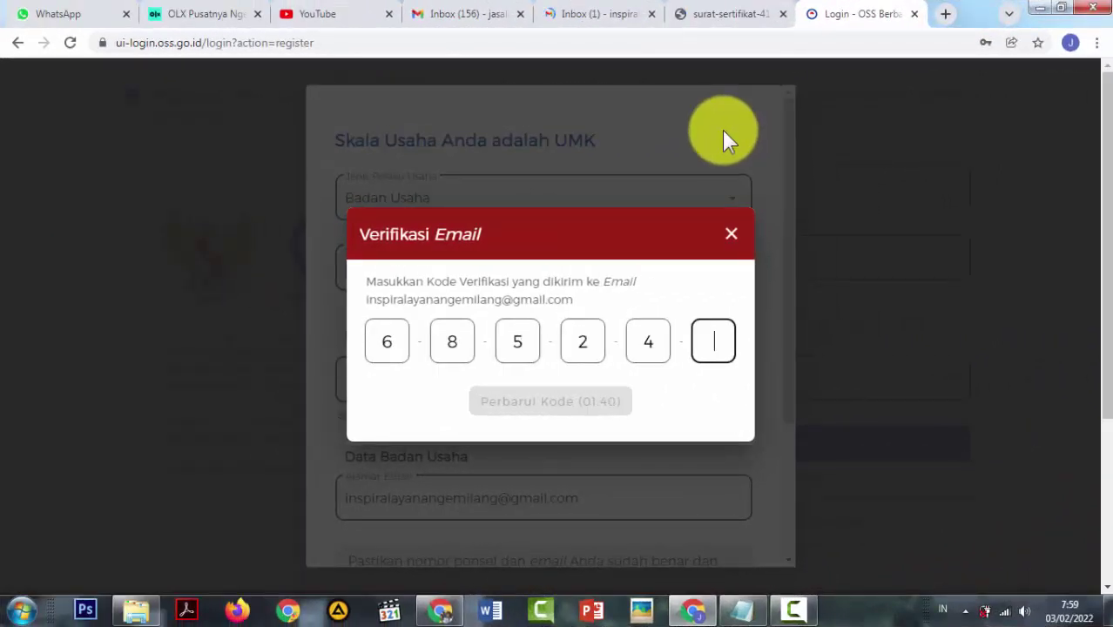
pyautogui.write('4')
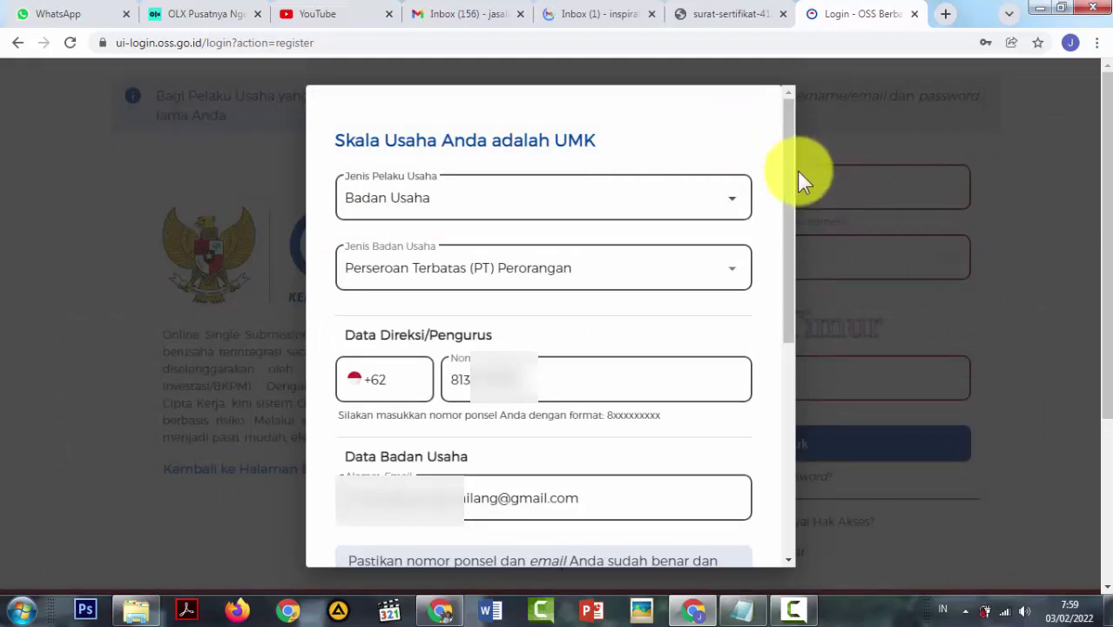
# Fill in the business entity's name and the account password with its repetition, and confirm this part of the registration
pyautogui.moveTo(789, 161); pyautogui.dragTo(793, 367)
pyautogui.scroll(-1, 655, 330)
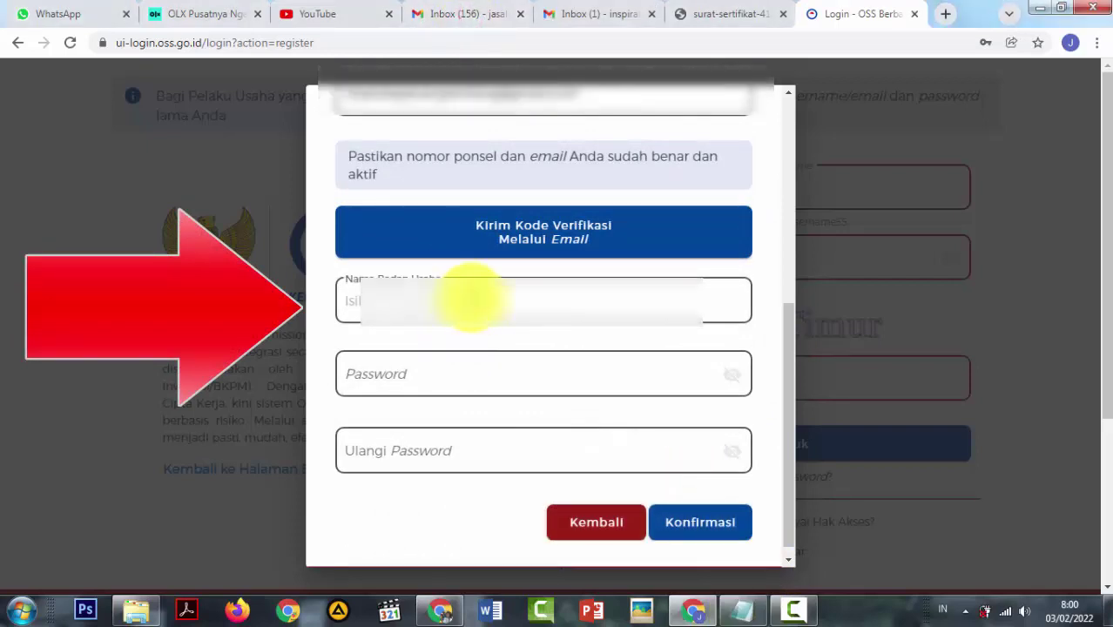
pyautogui.click(470, 298)
pyautogui.hotkey('ctrl', 'v')
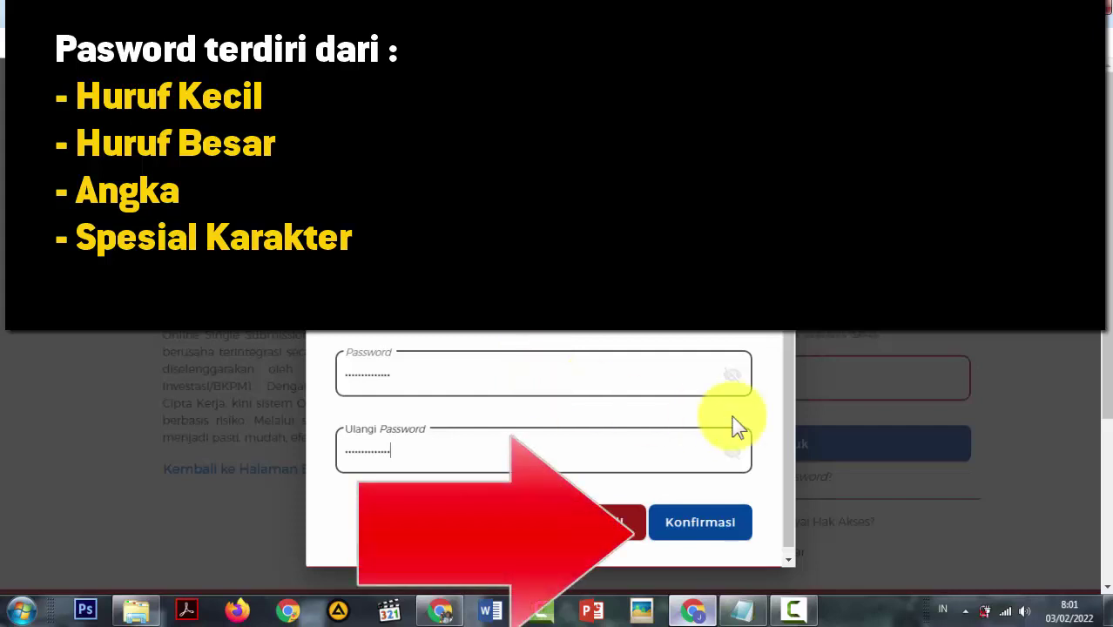
pyautogui.click(714, 525)
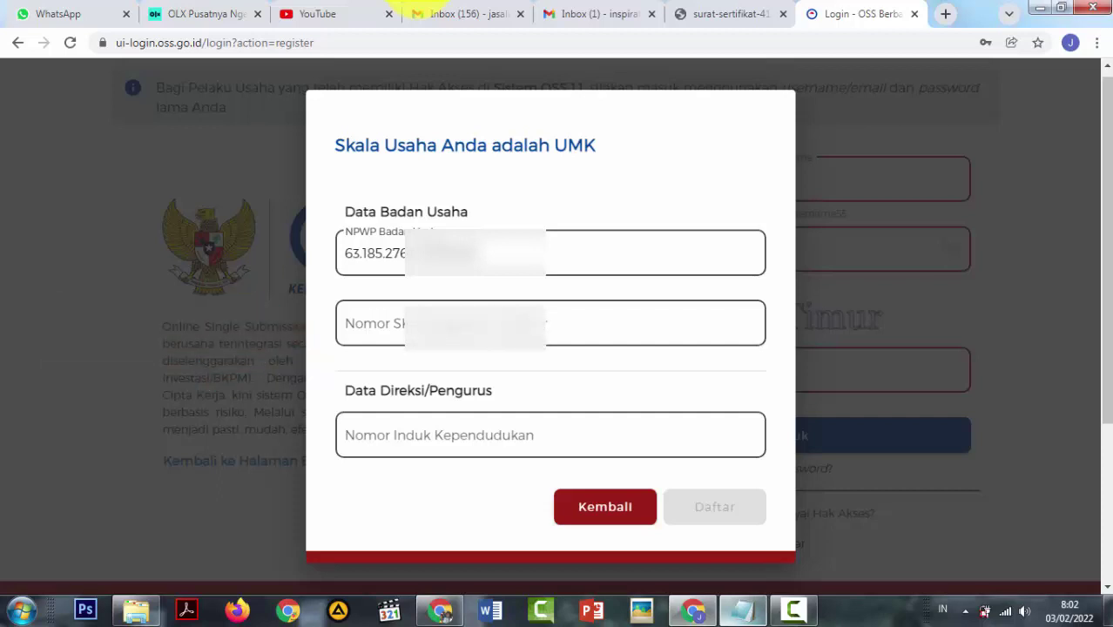
# Enter the entity's latest approval decree number (Nomor SK Pengesahan Terakhir) and the director's national identity number
pyautogui.hotkey('ctrl', 'v')
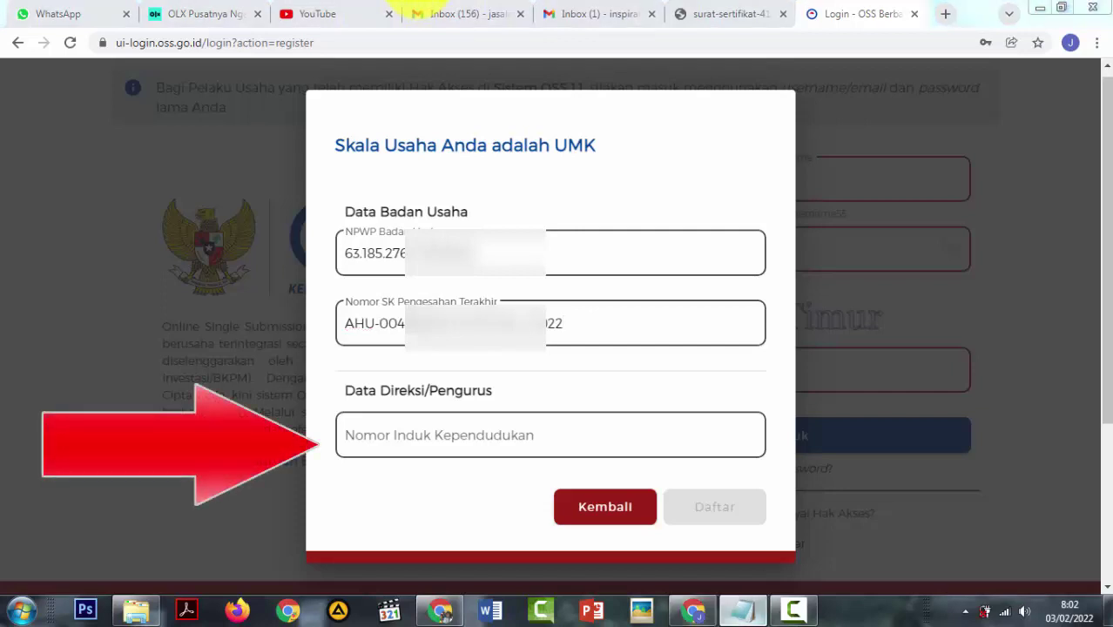
pyautogui.click(550, 435)
pyautogui.hotkey('ctrl', 'v')
pyautogui.scroll(-2, 550, 348)
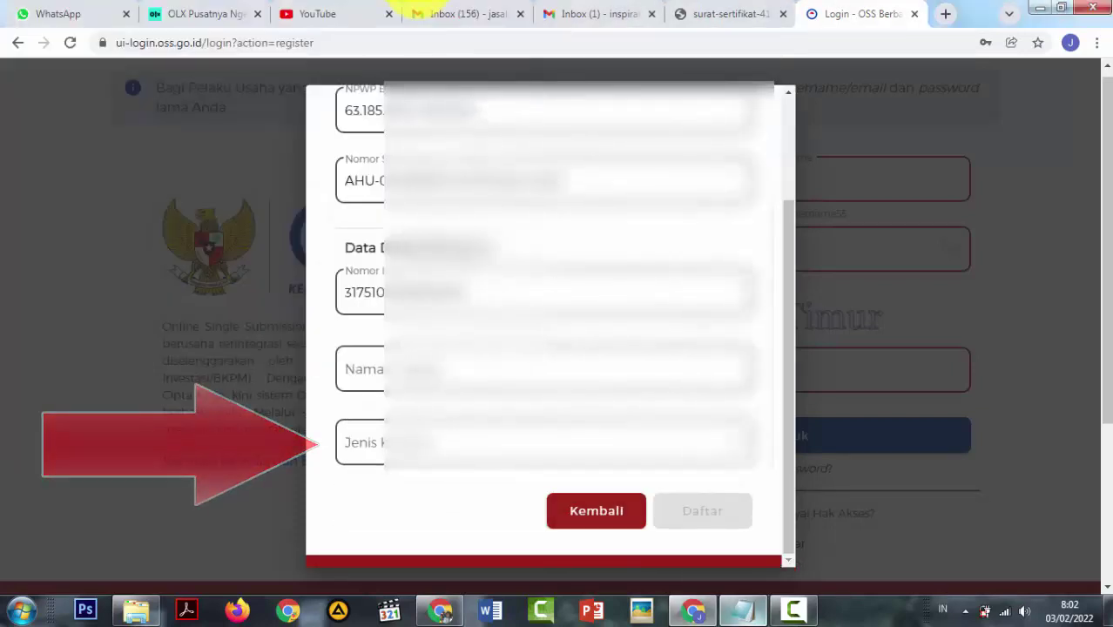
# Complete the director's details with full name, gender Laki-laki, date of birth, address and the position DIREKTUR
pyautogui.click(551, 442)
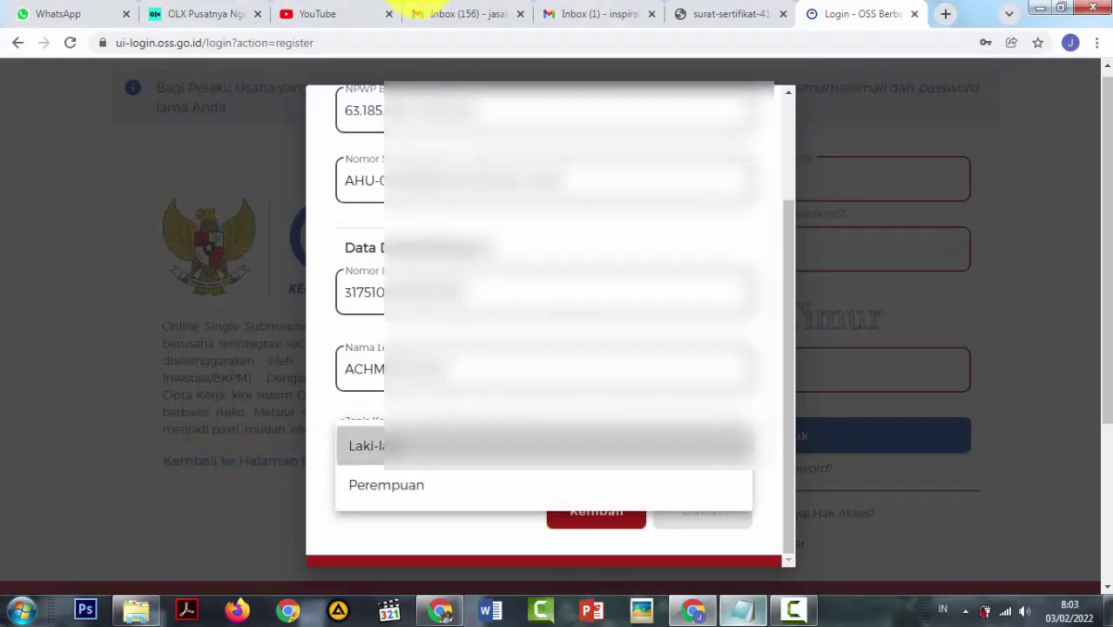
pyautogui.click(551, 445)
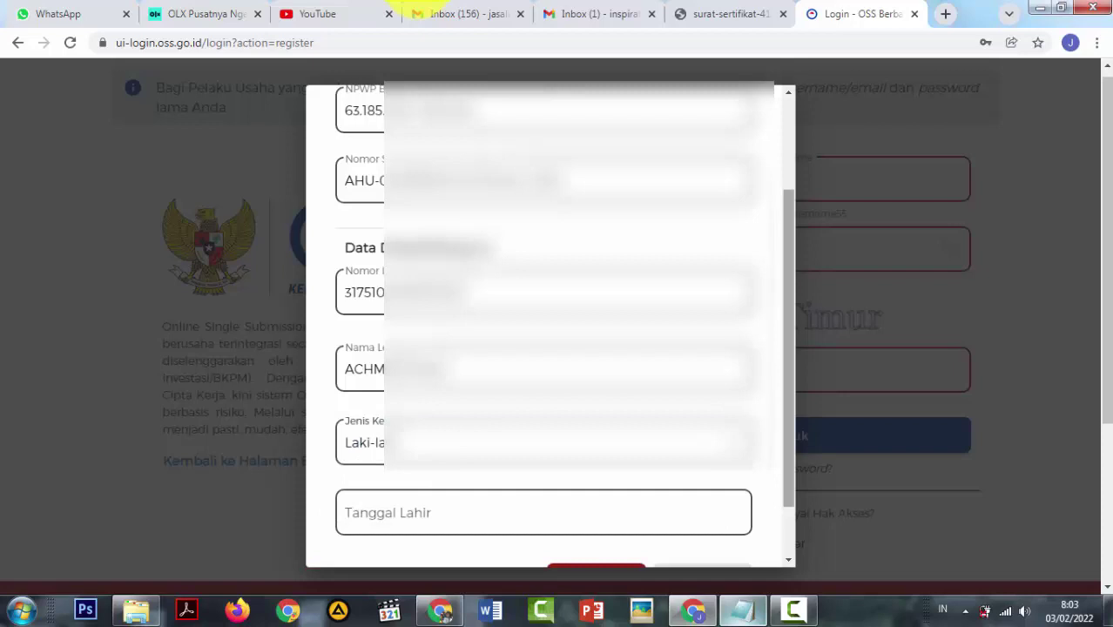
pyautogui.scroll(-1, 549, 322)
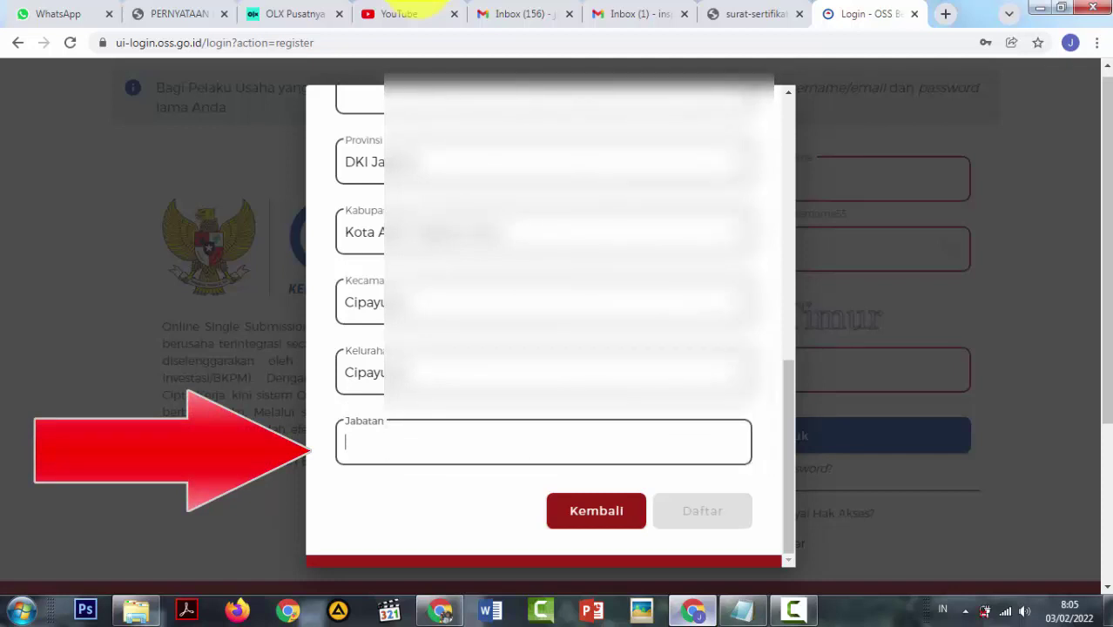
pyautogui.write('DIREKTUR')
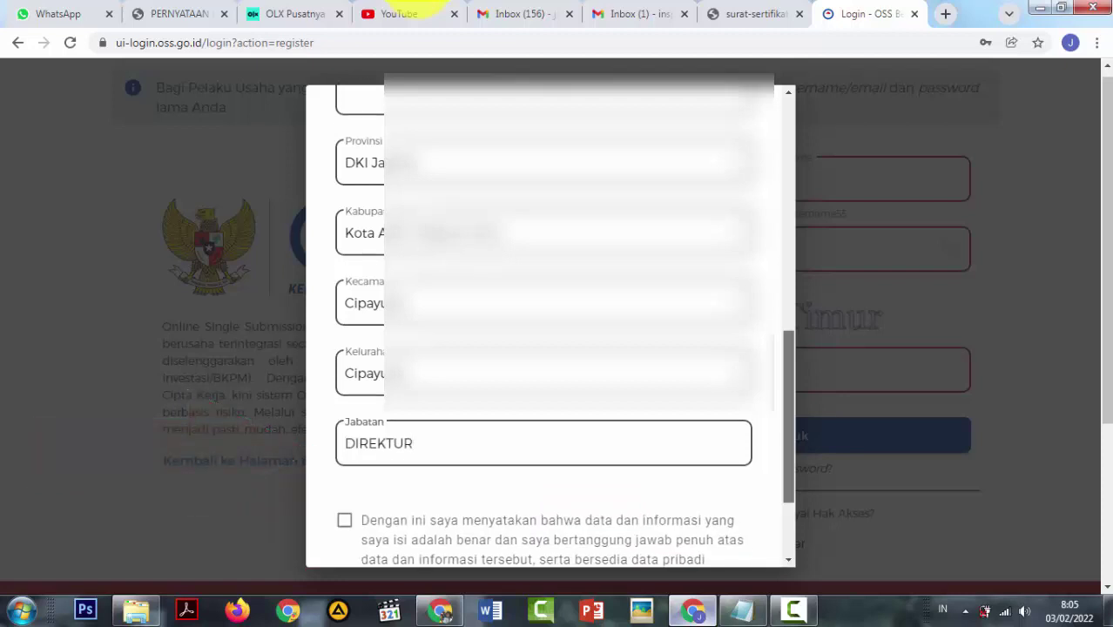
pyautogui.scroll(-2, 551, 348)
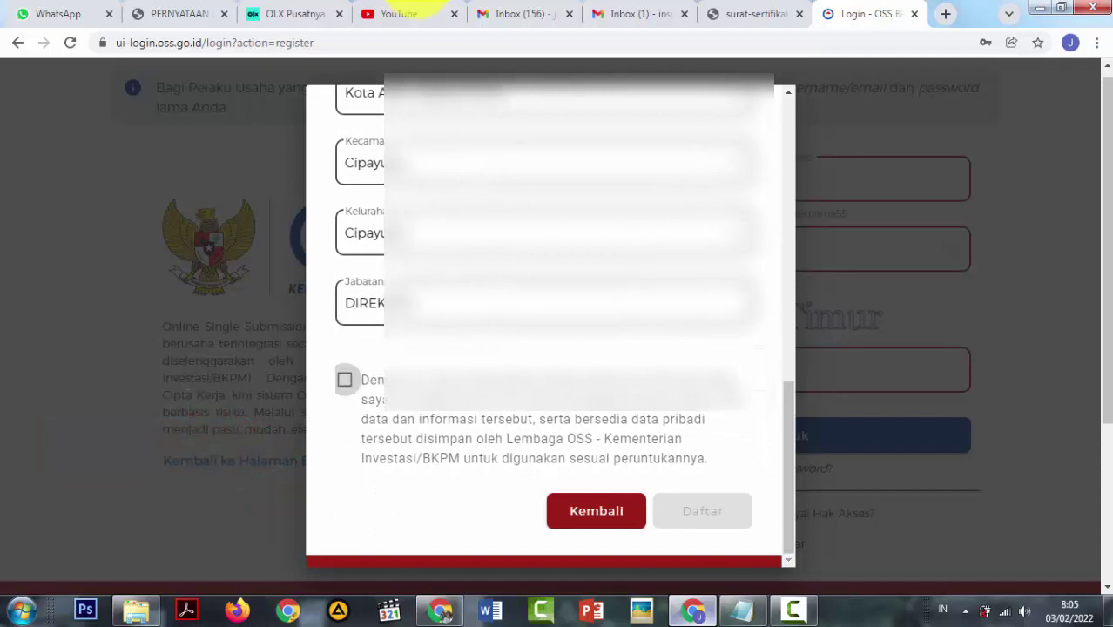